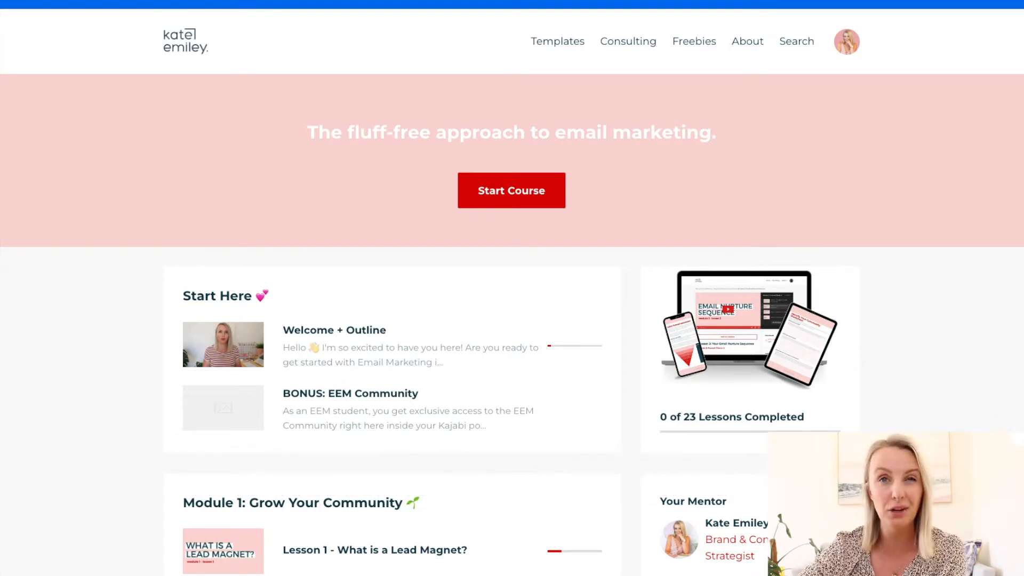
Capture a screenshot of the course overview page, leaving out the blue preview banner
scroll(512, 288, up, 1)
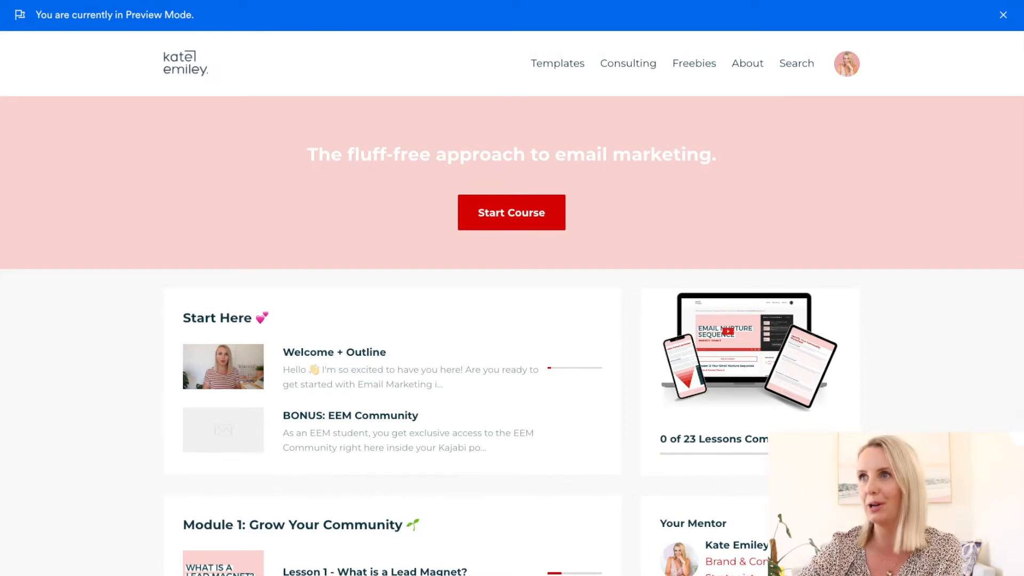
drag(8, 36, 1019, 575)
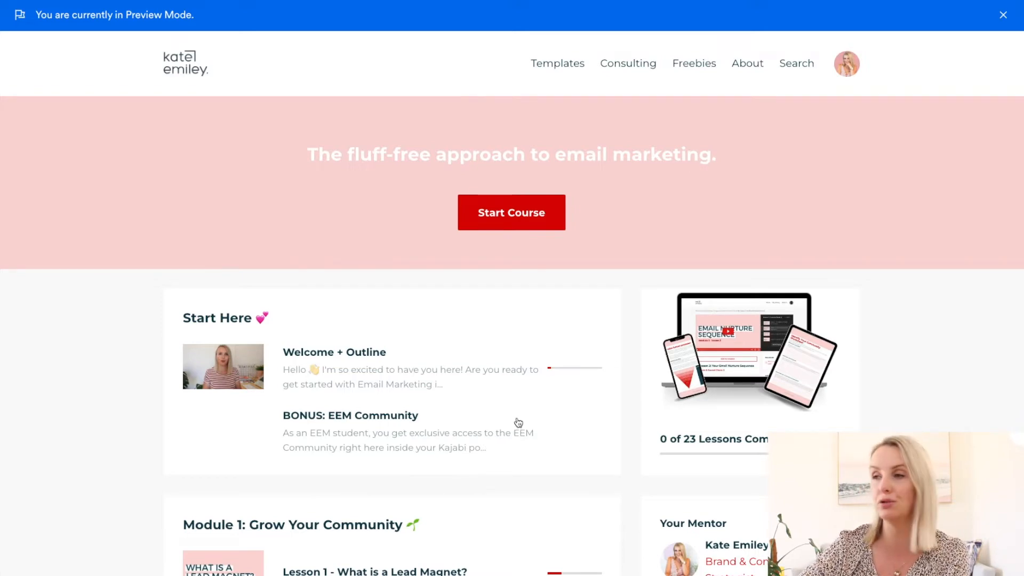
Open Lesson 4: Create Your Signature Lead Magnet and advance its video to the Fundamentals slide
scroll(518, 422, down, 2)
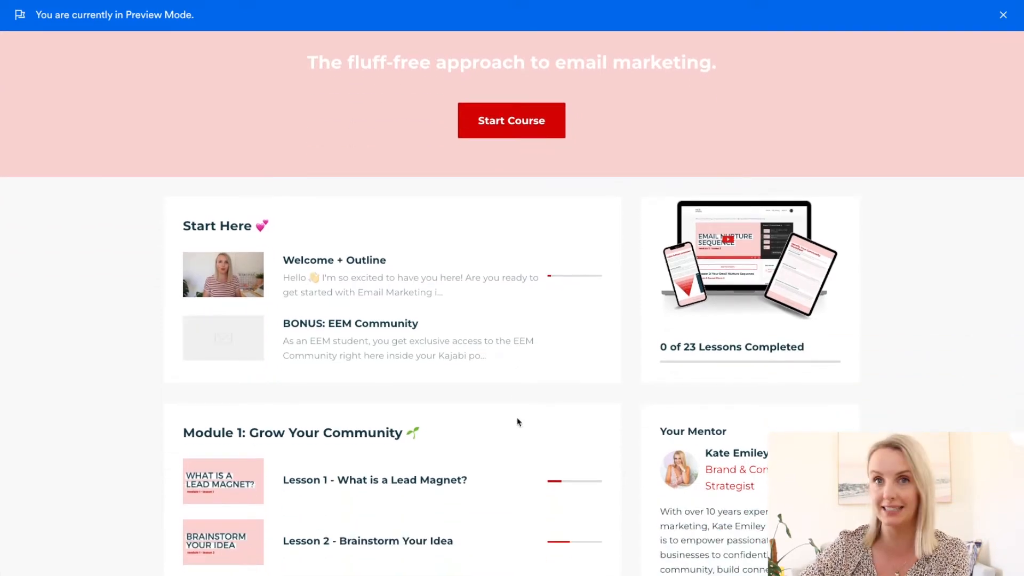
scroll(518, 423, down, 4)
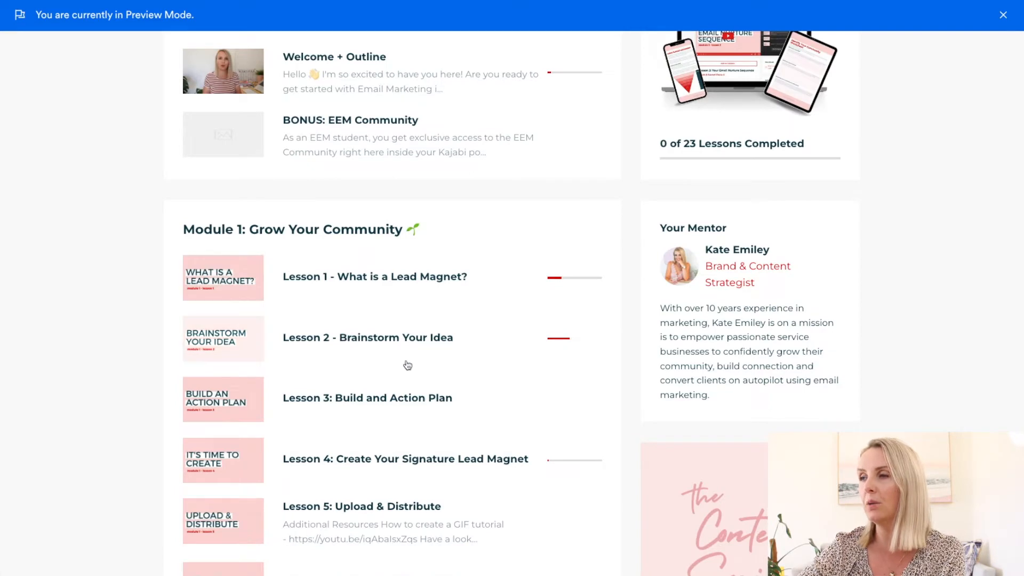
scroll(488, 358, down, 2)
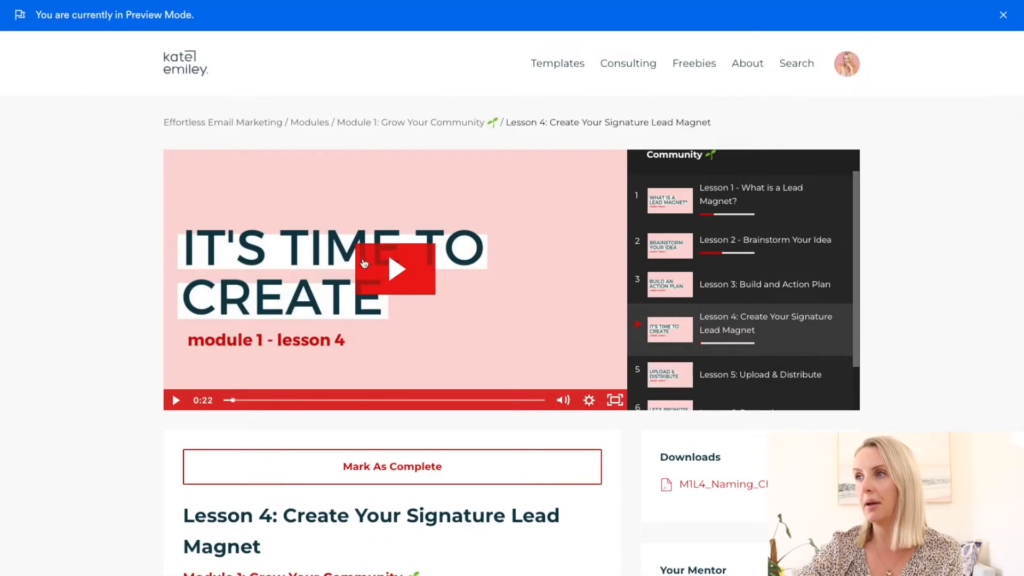
click(395, 265)
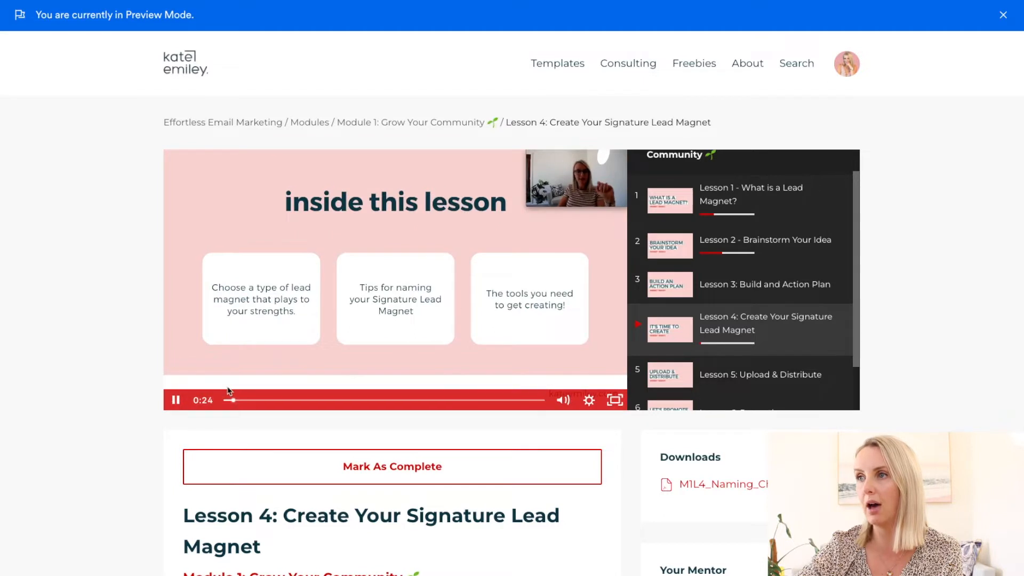
click(176, 400)
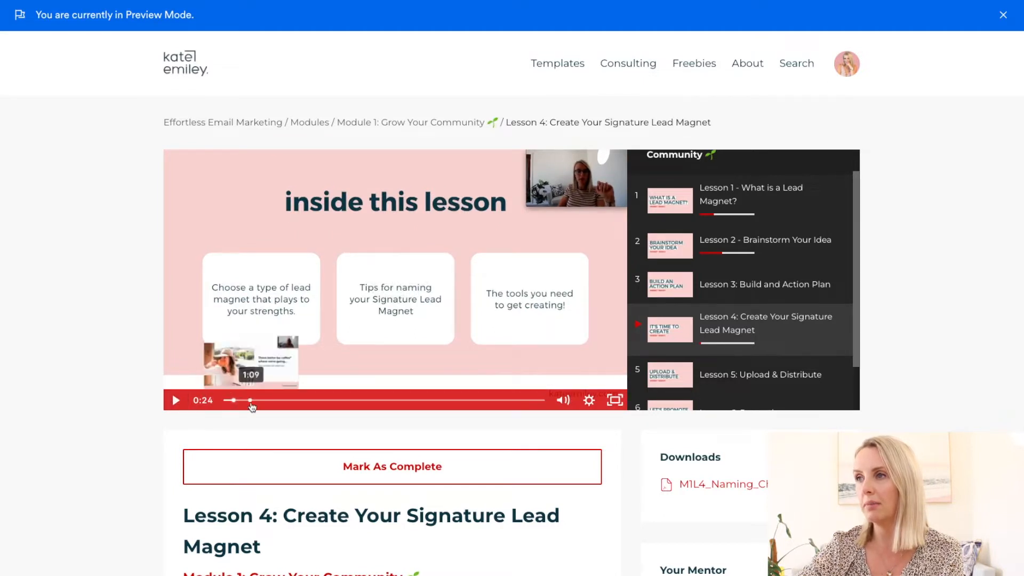
click(334, 399)
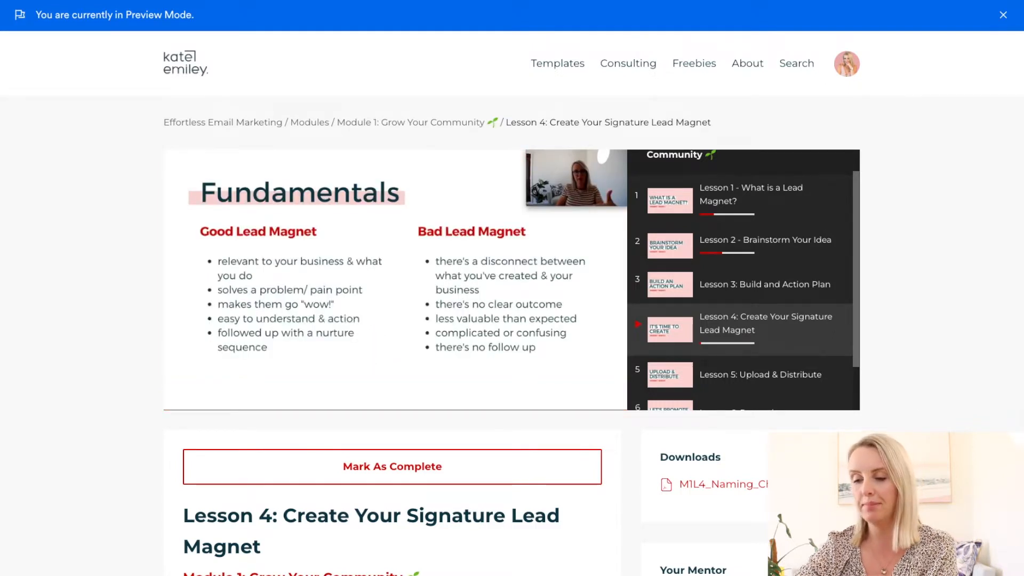
Capture a screenshot of the Lesson 4 page with the Fundamentals slide showing, leaving out the preview banner
drag(6, 34, 1022, 575)
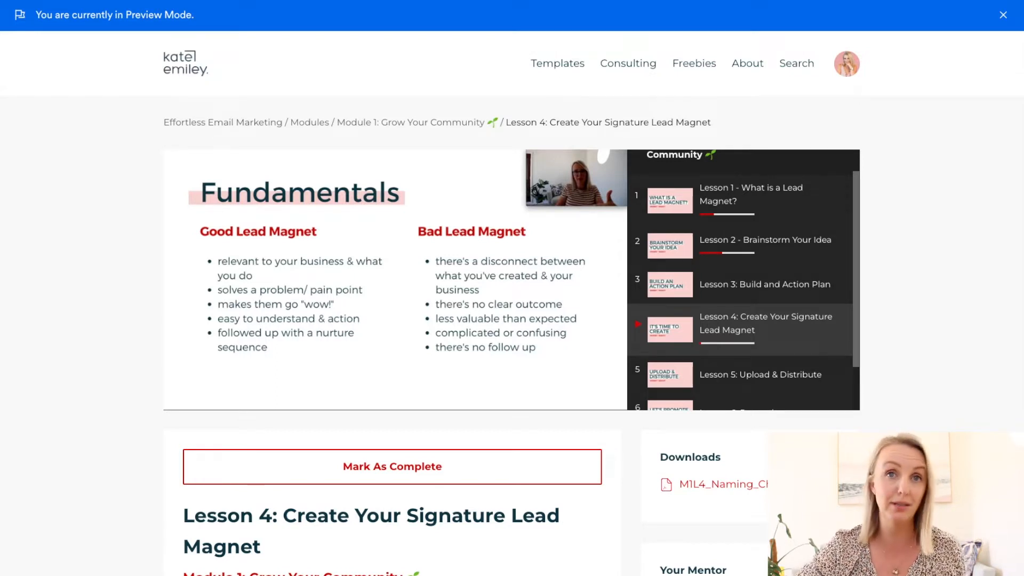
mouse_move(432, 384)
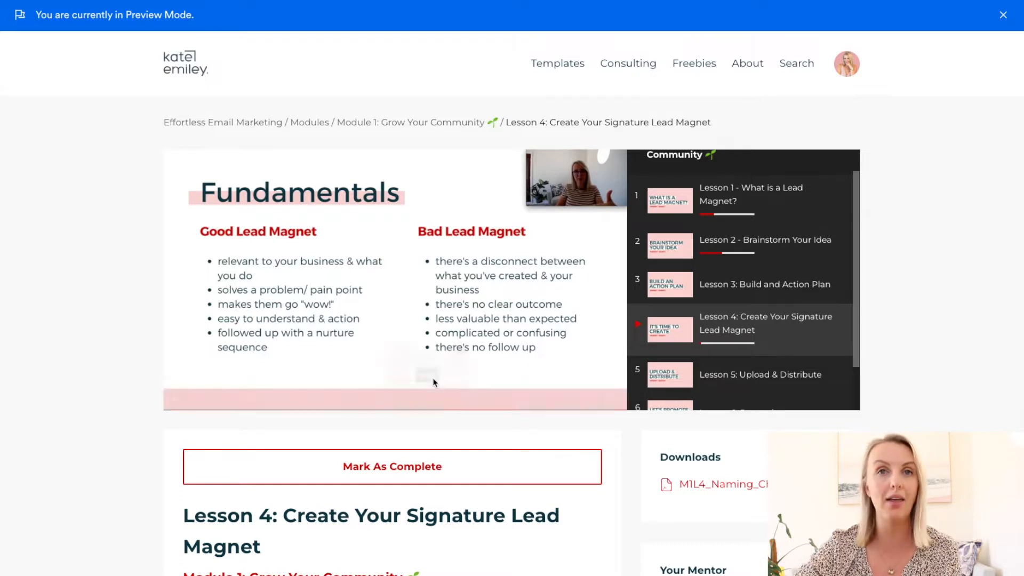
scroll(427, 386, down, 1)
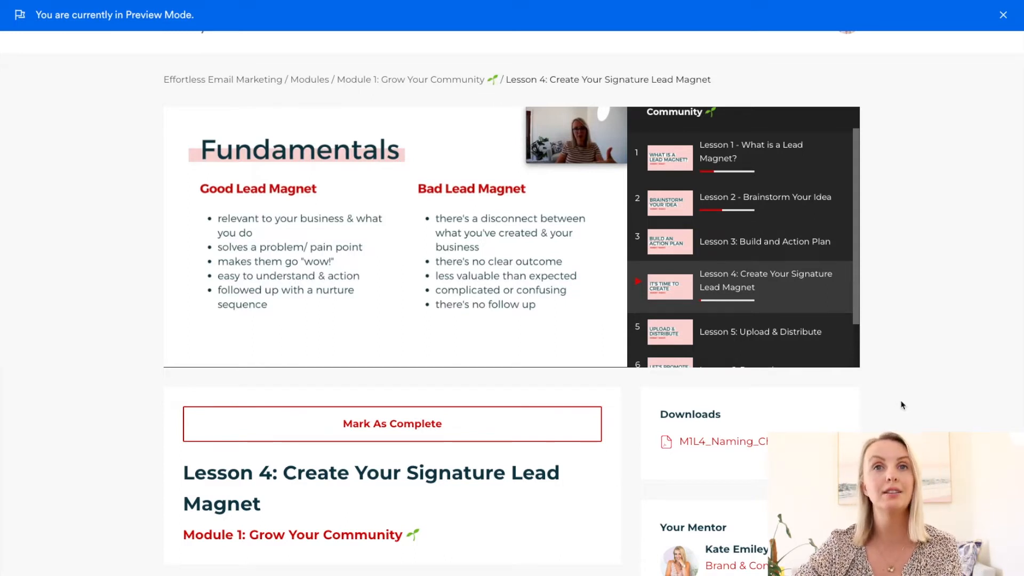
Switch to Acrobat and capture a screenshot of the "email 1 - welcome" page of the M3L2 3 part nurture sequence PDF
key(super+Tab)
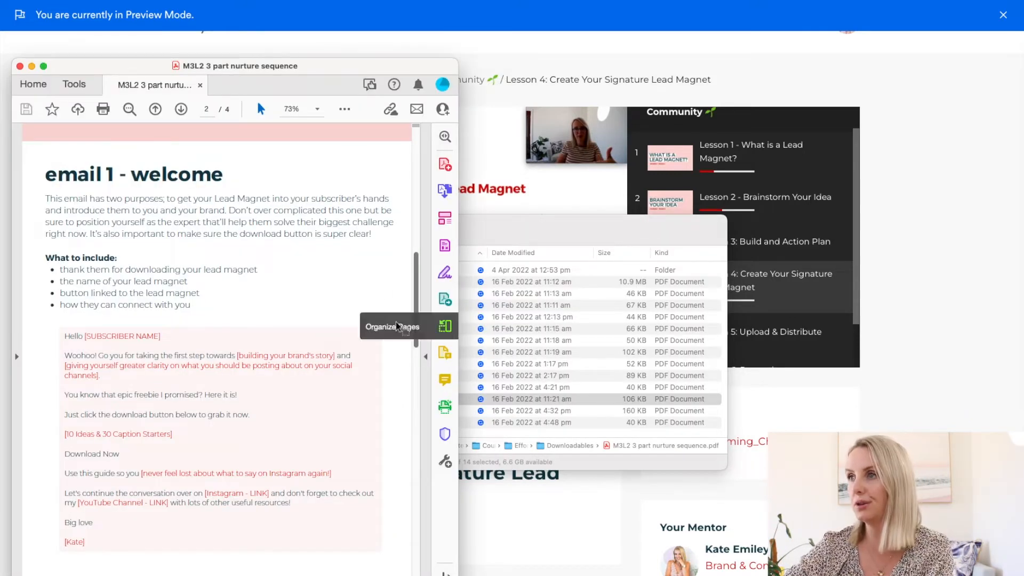
scroll(373, 298, up, 2)
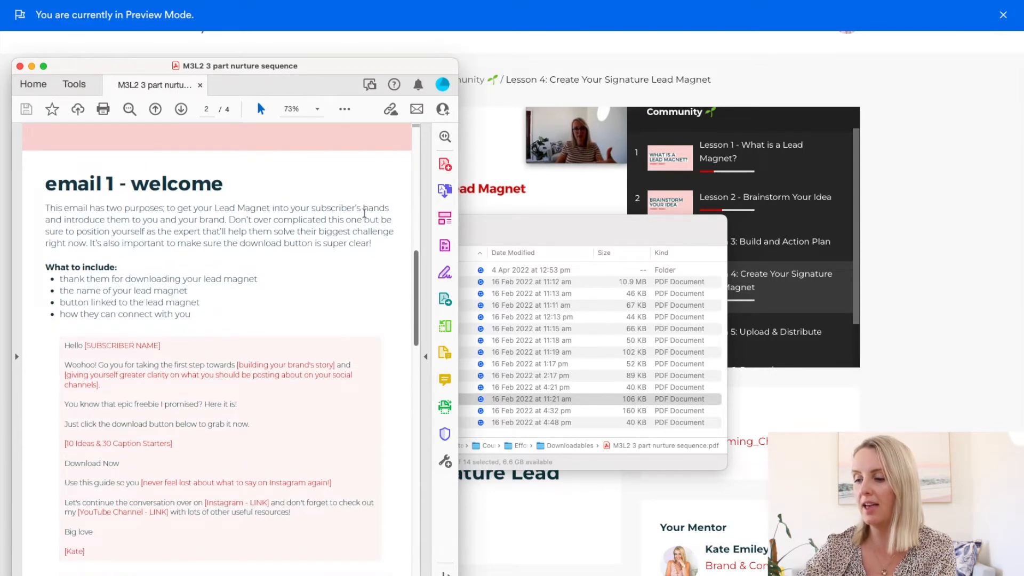
scroll(366, 217, down, 2)
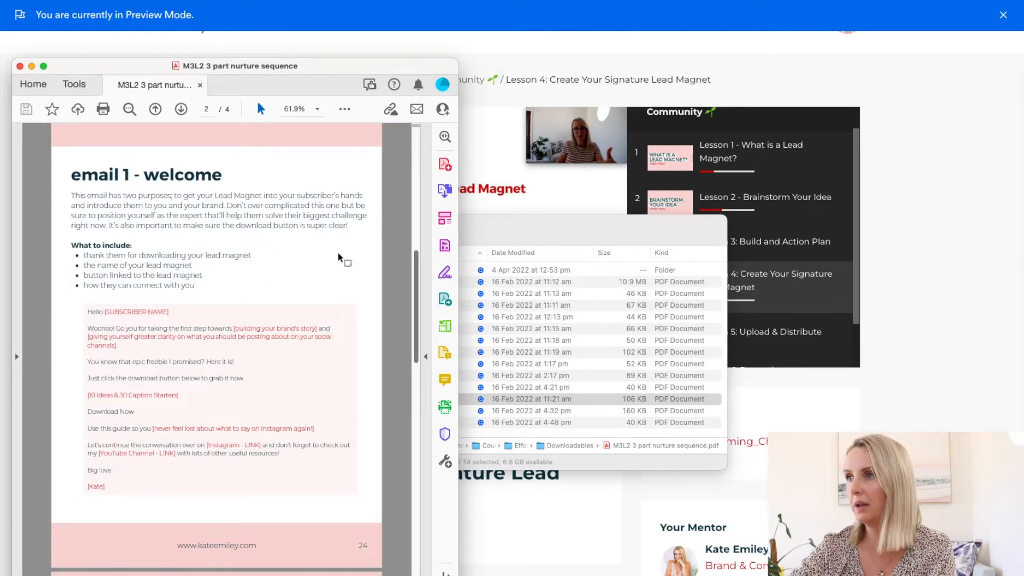
scroll(333, 265, up, 1)
scroll(335, 267, down, 1)
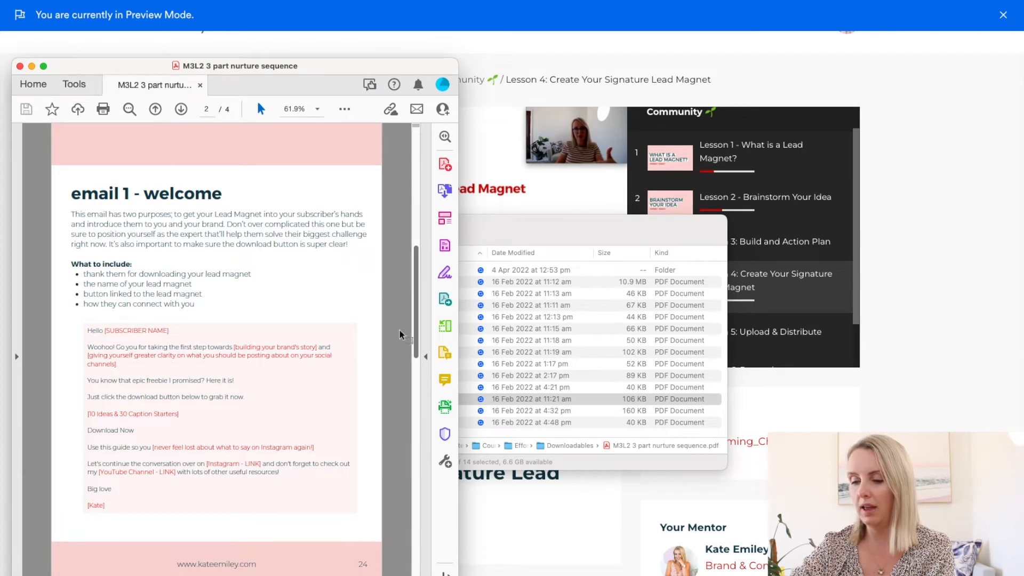
key(super+shift+4)
key(space)
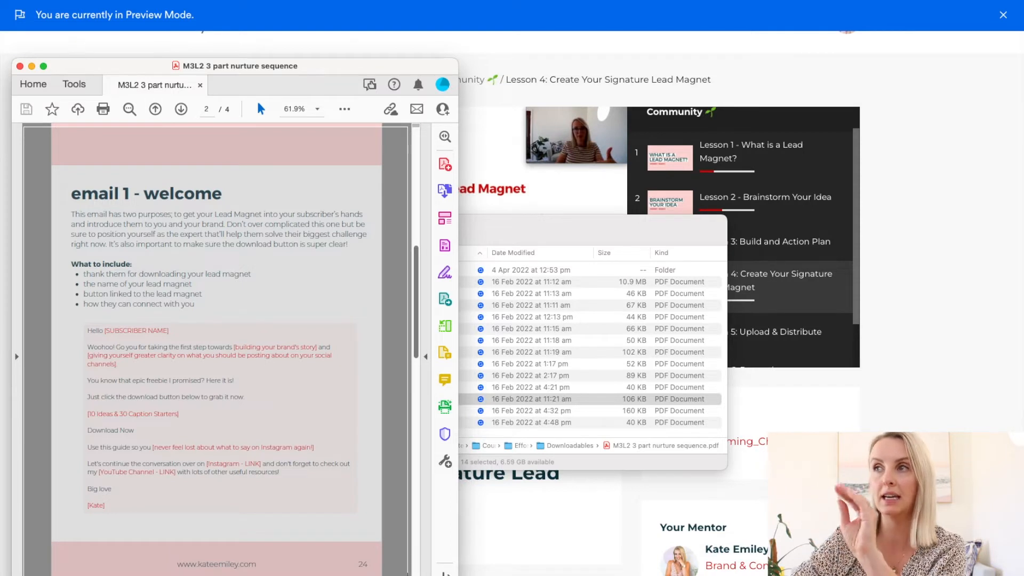
drag(407, 574, 396, 569)
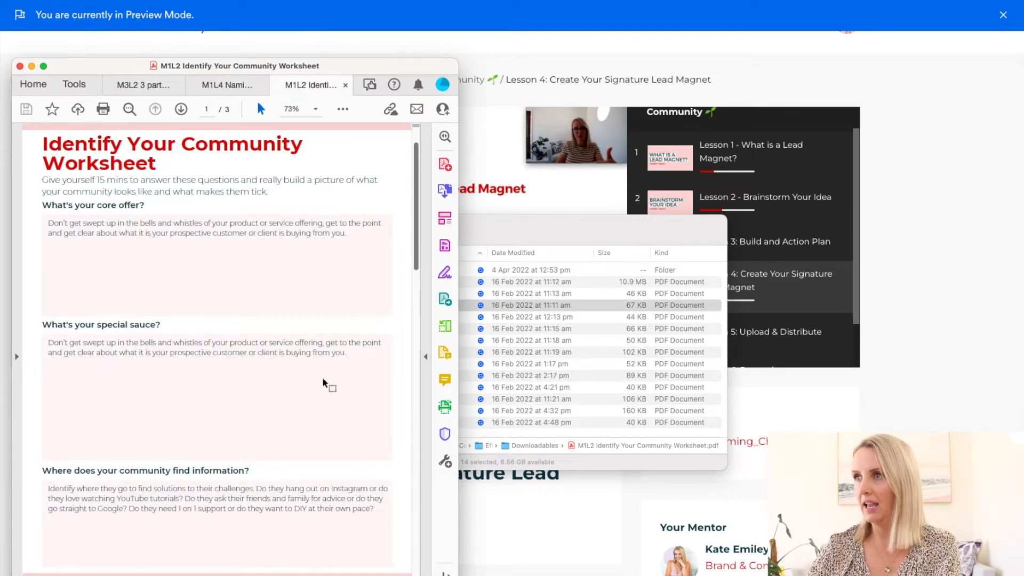
Fit the first page of the M1L6 Repurposing Challenge PDF in the window and capture a screenshot of it
key(super+0)
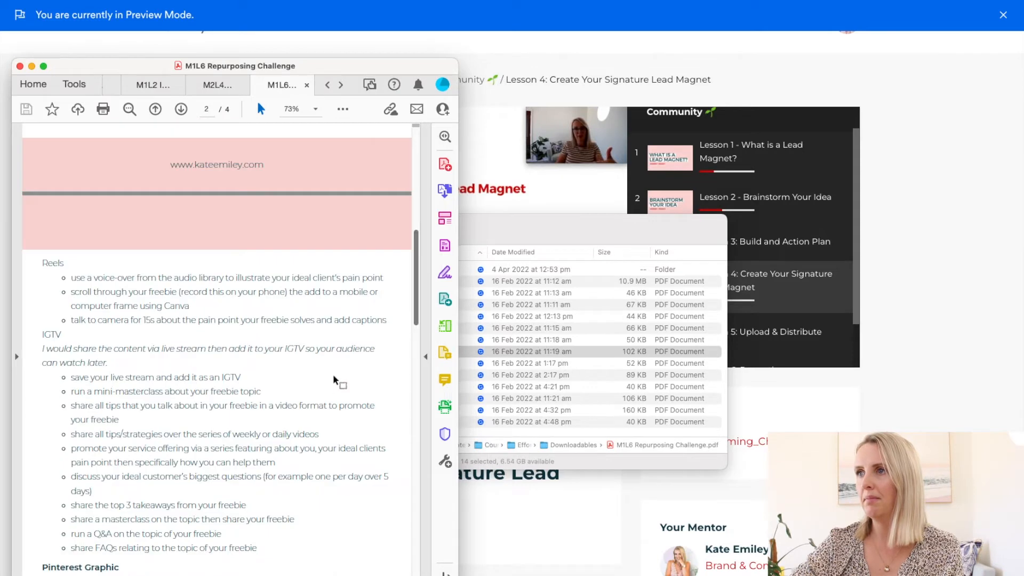
scroll(336, 379, up, 10)
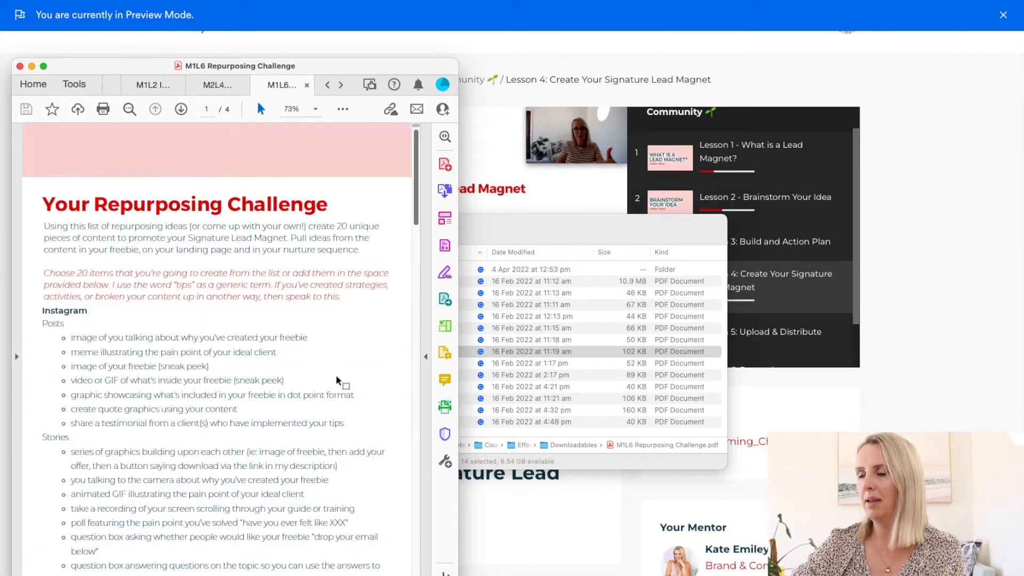
scroll(359, 379, down, 2)
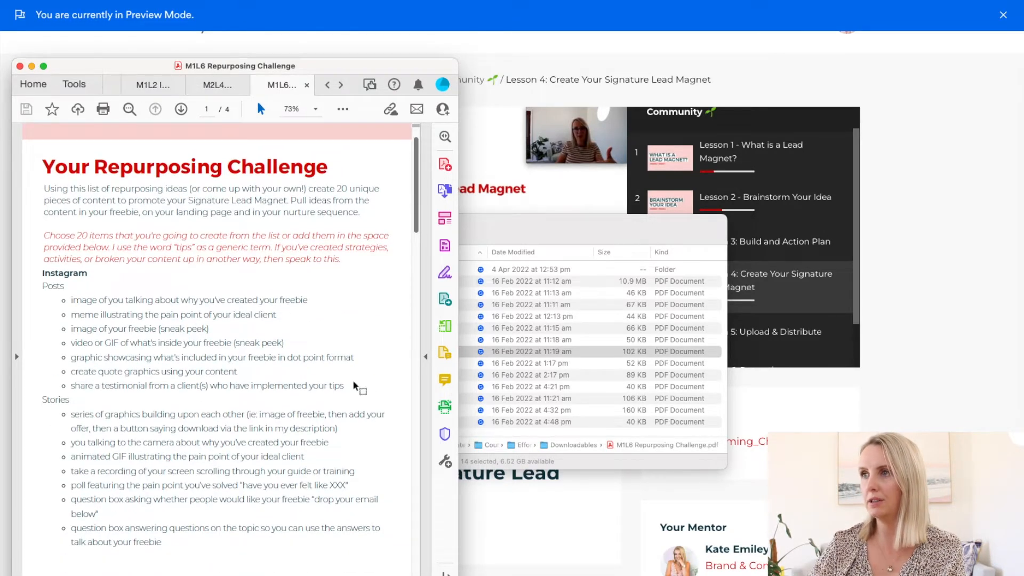
key(super+0)
scroll(354, 382, up, 1)
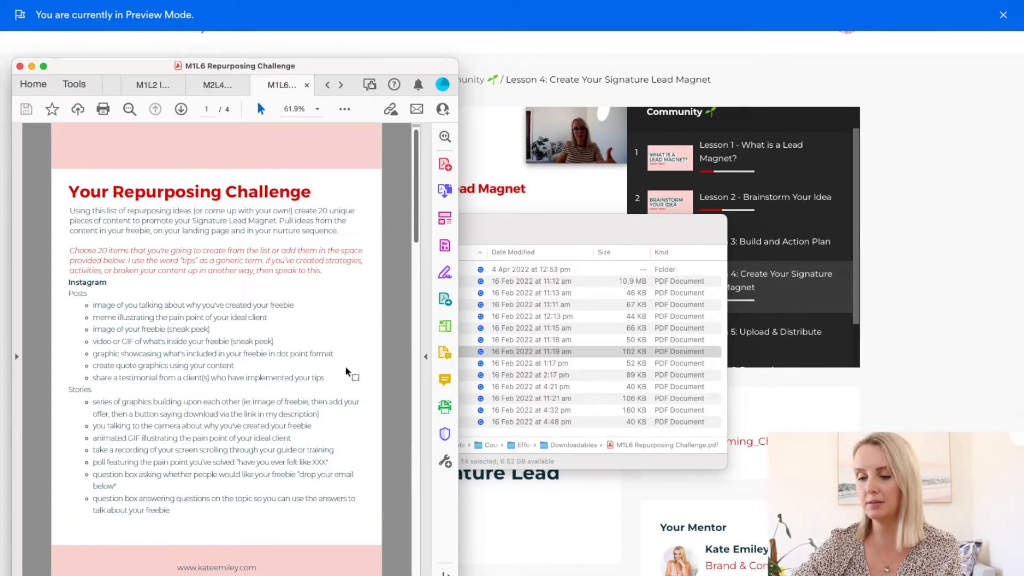
key(super+shift+4)
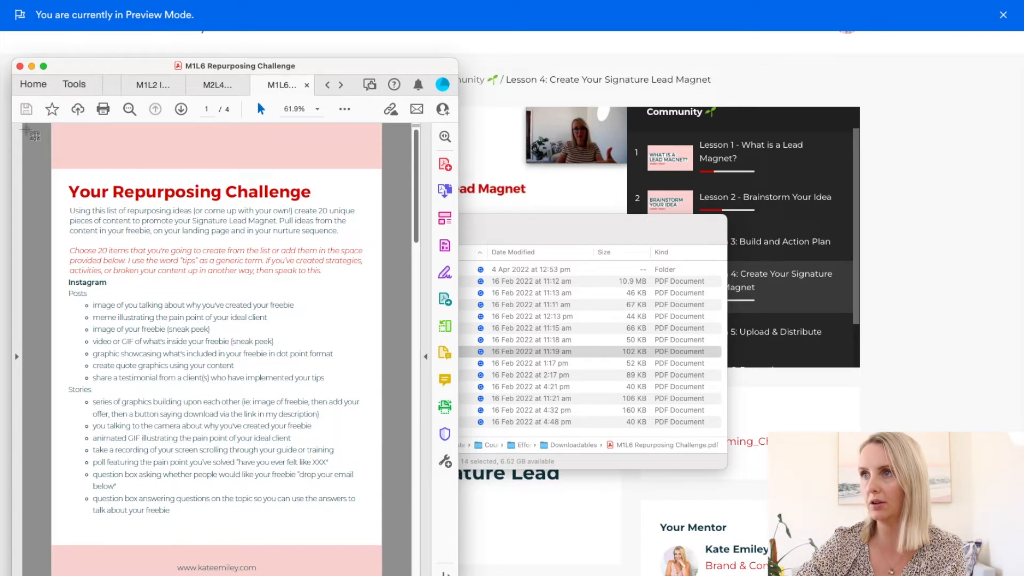
drag(23, 125, 410, 575)
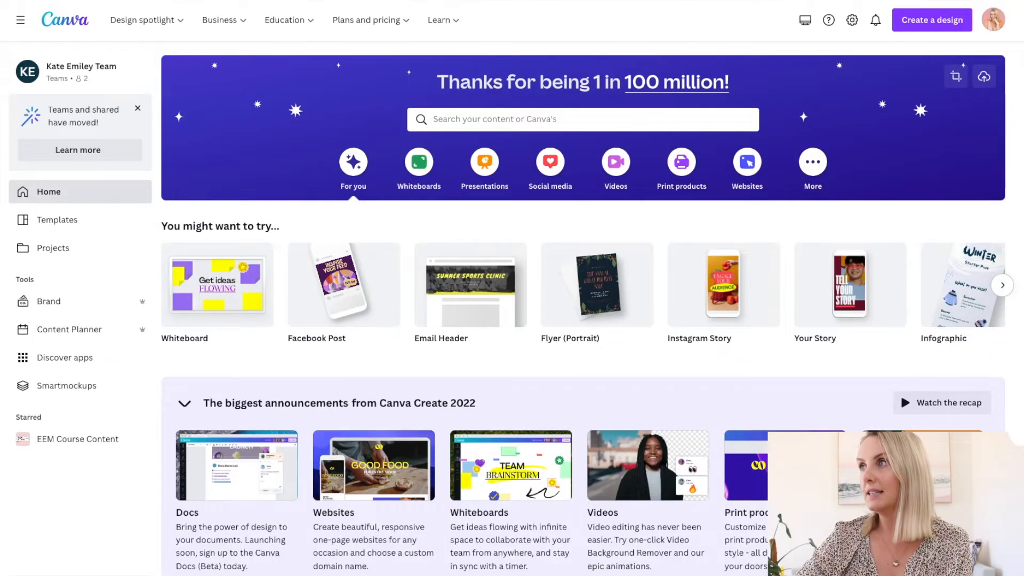
Create a new blank custom-size Canva design of 1000 × 1000 px
click(932, 20)
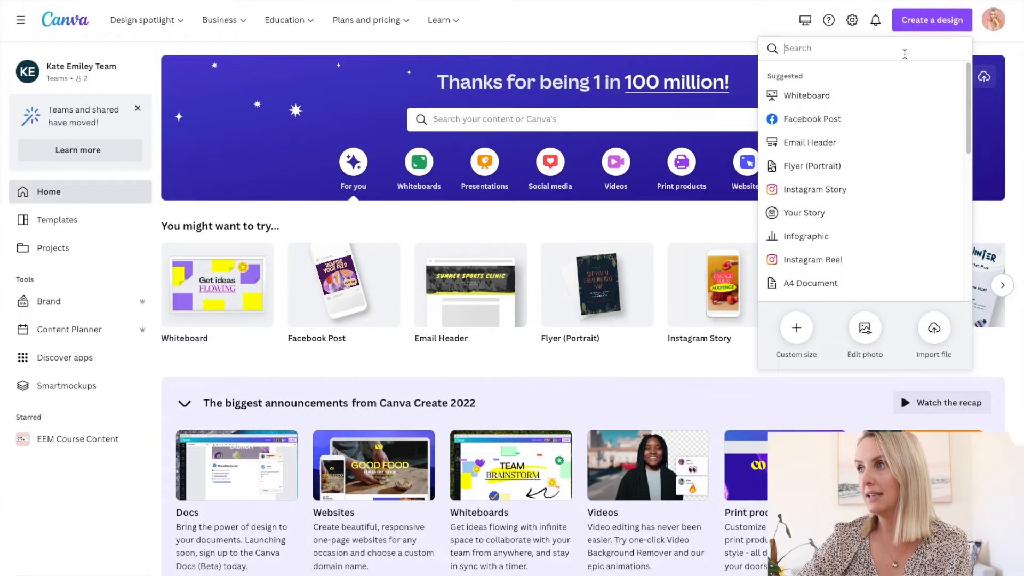
click(796, 328)
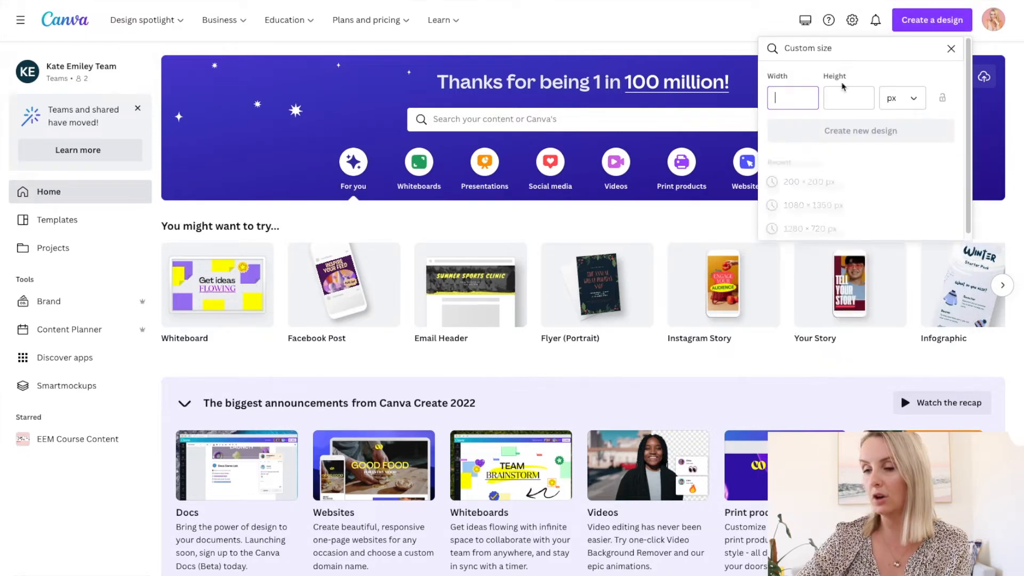
text(1000)
key(Tab)
text(1000)
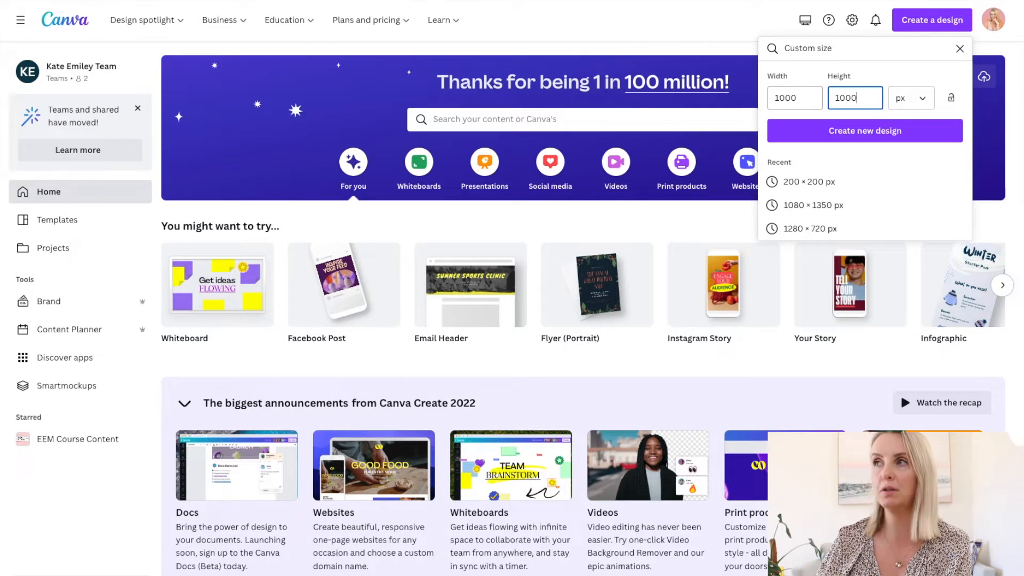
key(Return)
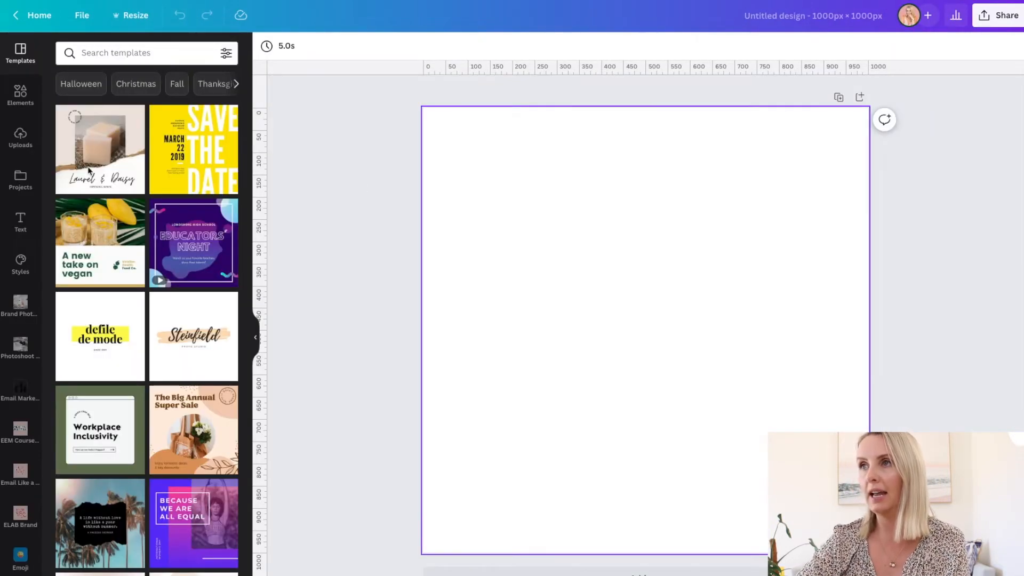
Search the elements for "frames" and add the desktop monitor, laptop, phone and tablet frames to the canvas
click(22, 94)
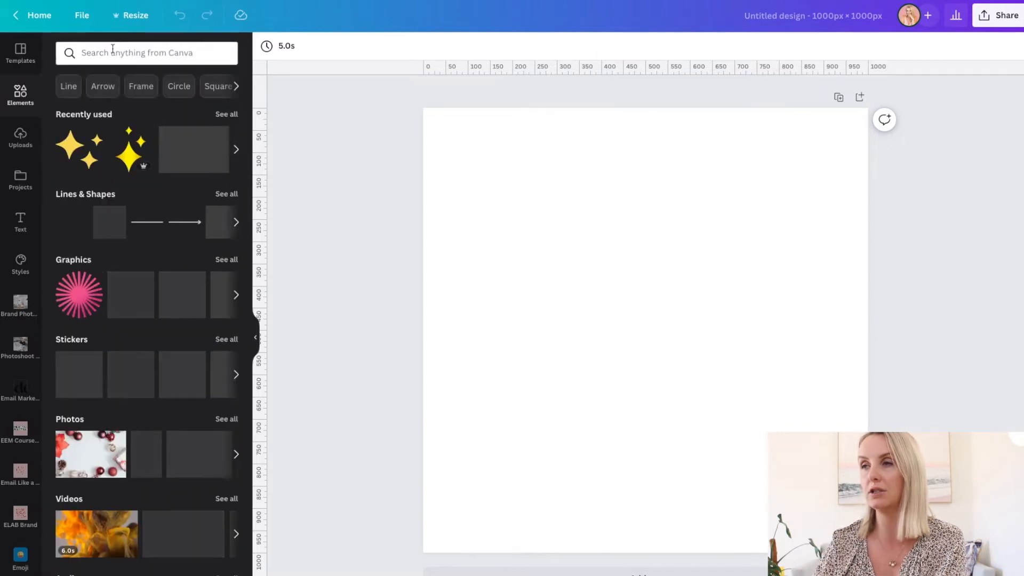
click(107, 49)
text(frames)
key(Return)
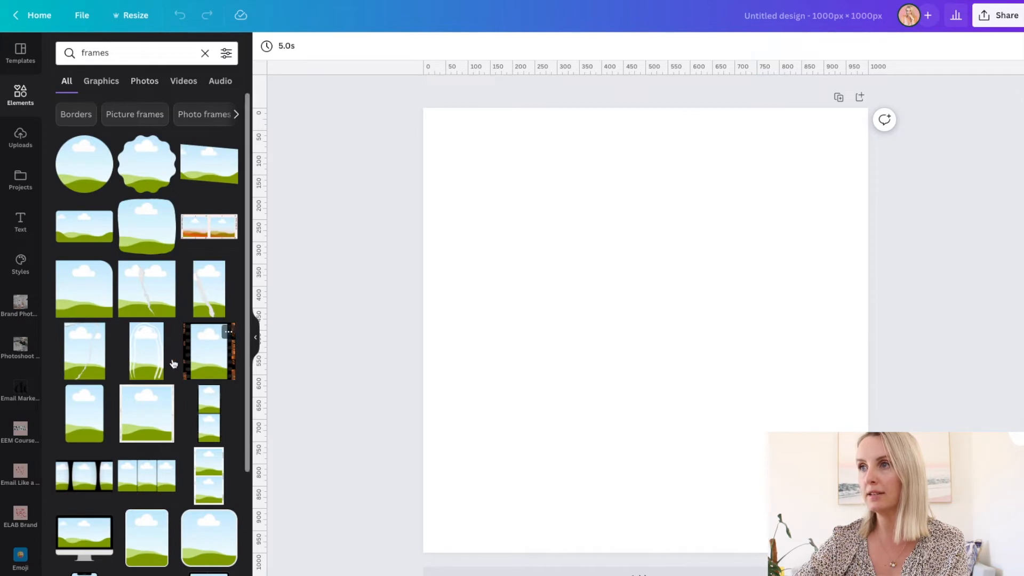
scroll(160, 432, down, 3)
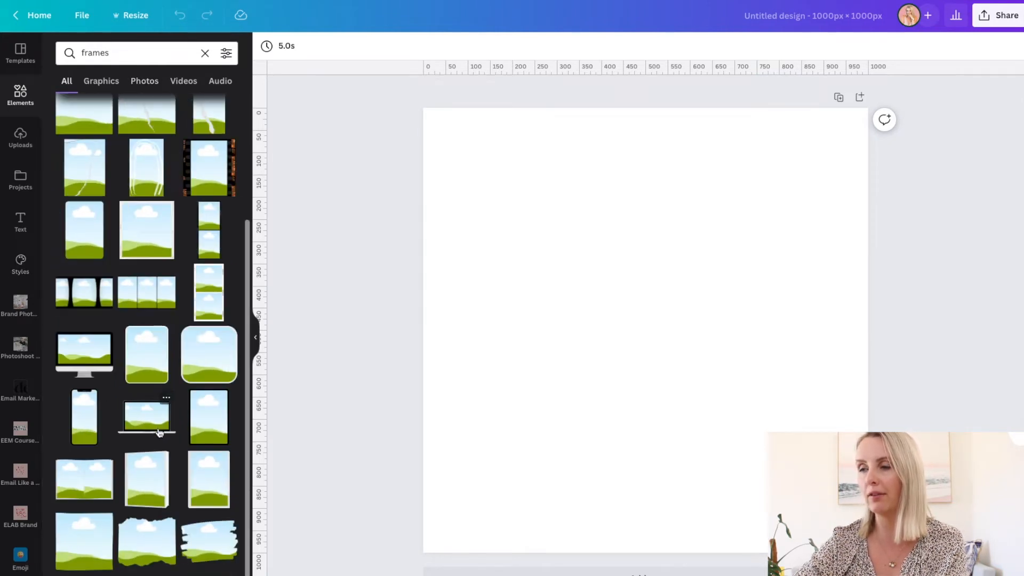
click(79, 356)
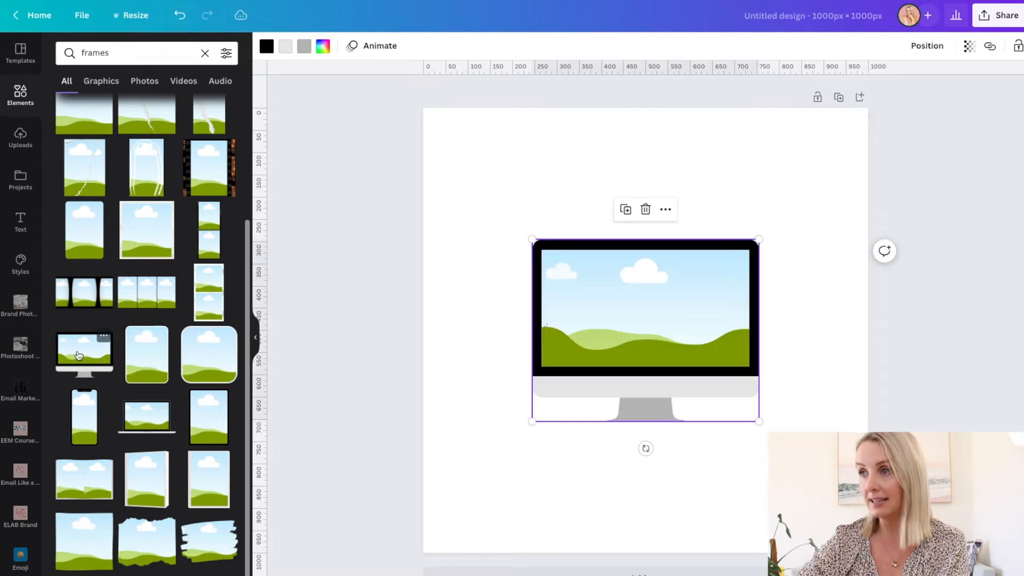
click(133, 417)
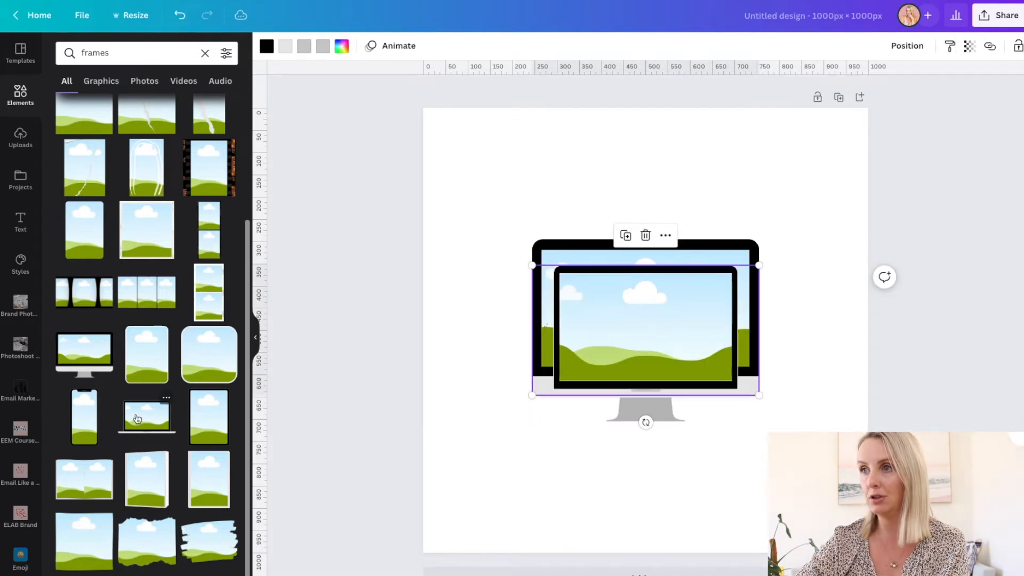
click(83, 430)
click(208, 417)
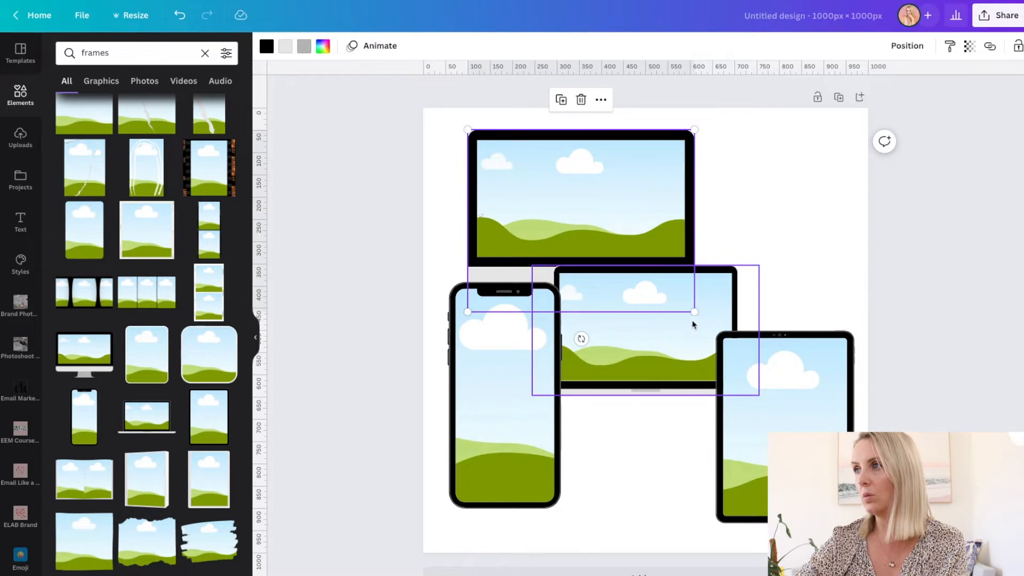
Enlarge the desktop monitor frame across the canvas's upper part and move the laptop frame over its lower-right corner
drag(468, 130, 817, 365)
mouse_move(640, 217)
mouse_down()
mouse_move(658, 226)
mouse_move(649, 222)
mouse_up()
click(642, 373)
drag(642, 373, 763, 405)
Place the tablet frame over the monitor's lower-left corner, then shrink the phone frame and position it beside the tablet's lower-right corner
drag(753, 486, 528, 402)
drag(495, 482, 735, 504)
drag(800, 530, 763, 456)
drag(541, 326, 489, 340)
drag(566, 476, 551, 453)
drag(521, 420, 538, 404)
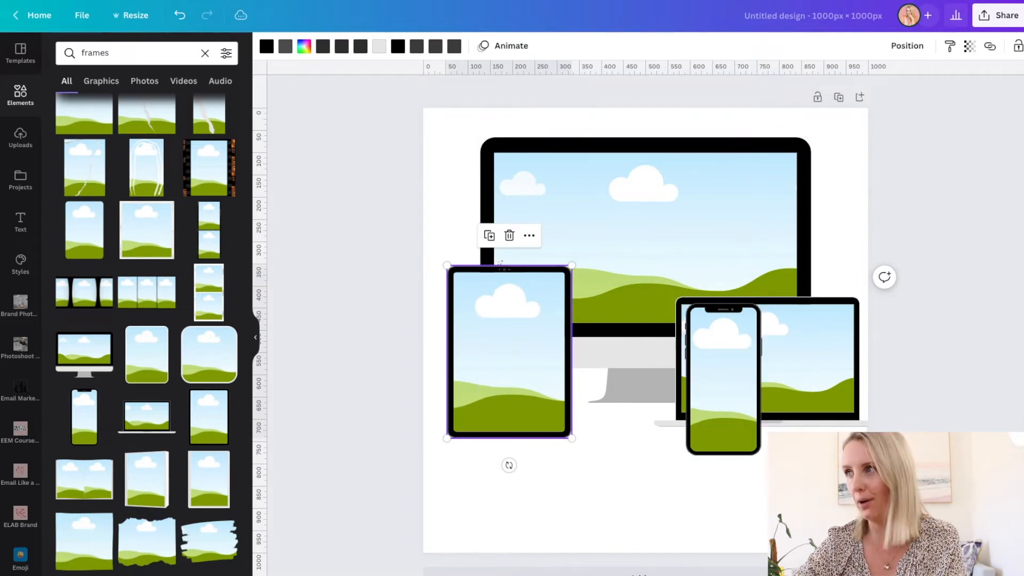
drag(705, 426, 595, 465)
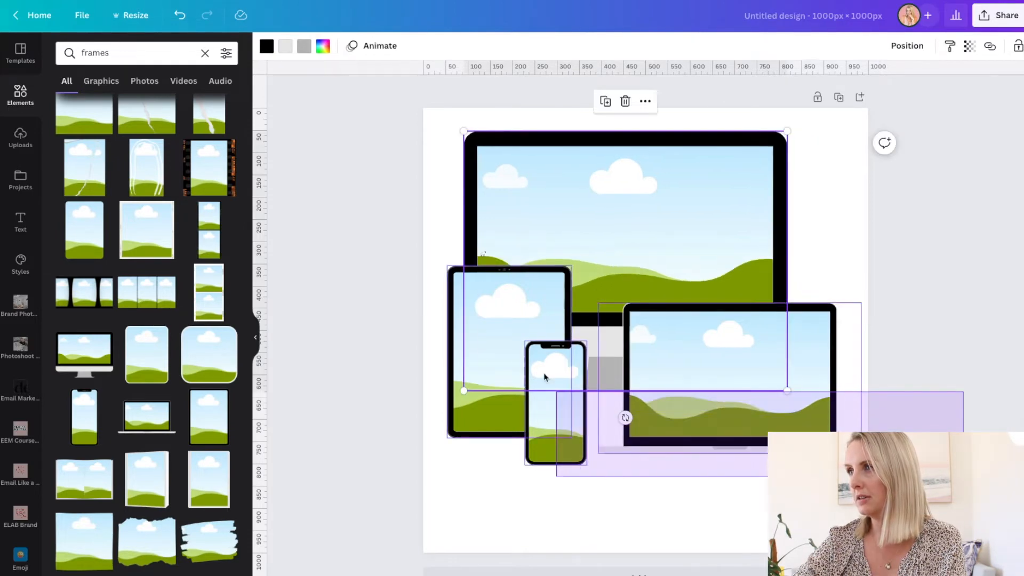
Move the whole arrangement of device frames down to the vertical middle of the canvas
drag(544, 377, 491, 225)
drag(542, 228, 551, 260)
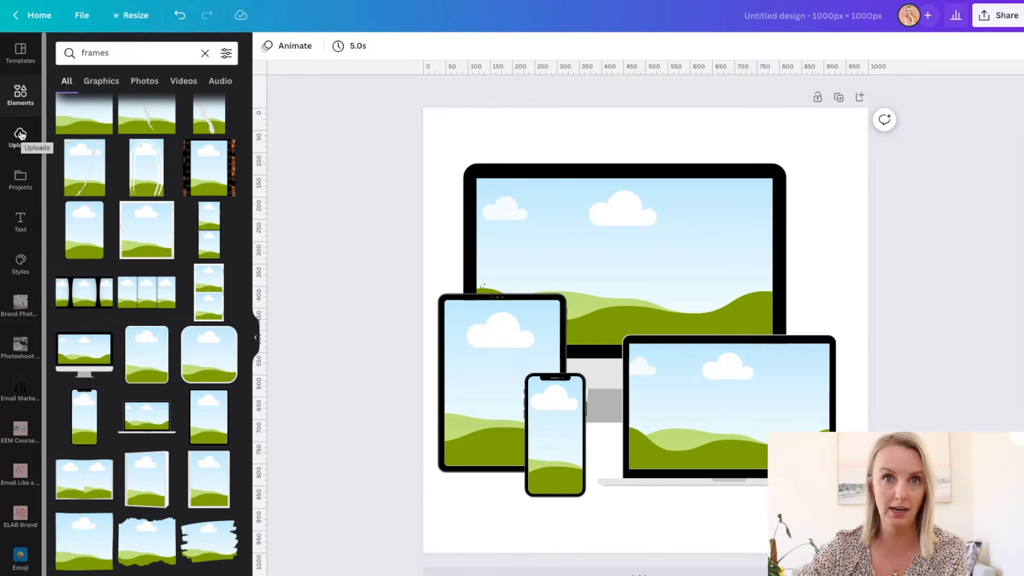
Fill the laptop frame with the uploaded course homepage screenshot, and replace it with the Fundamentals lesson page screenshot
click(21, 134)
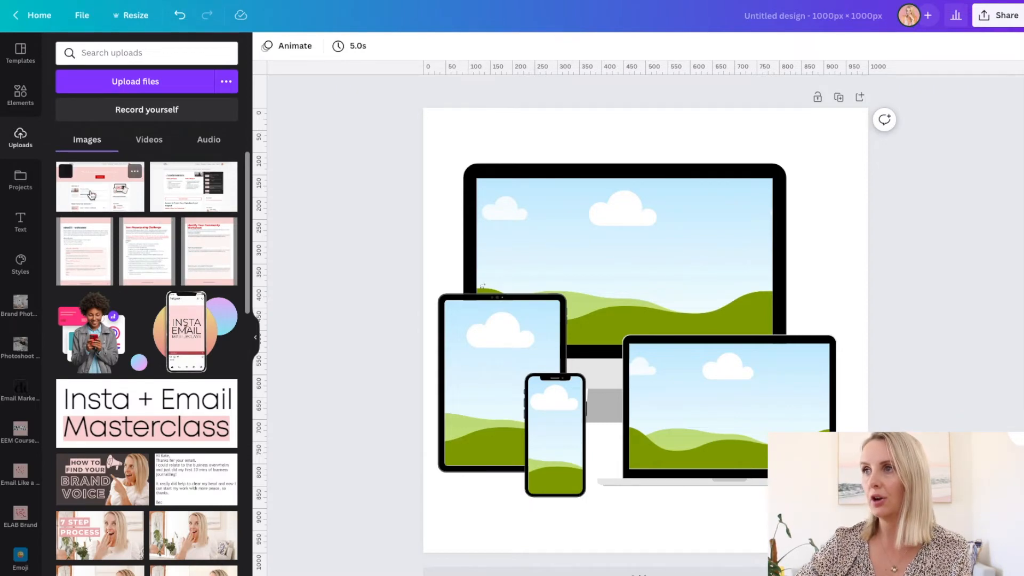
drag(100, 187, 645, 381)
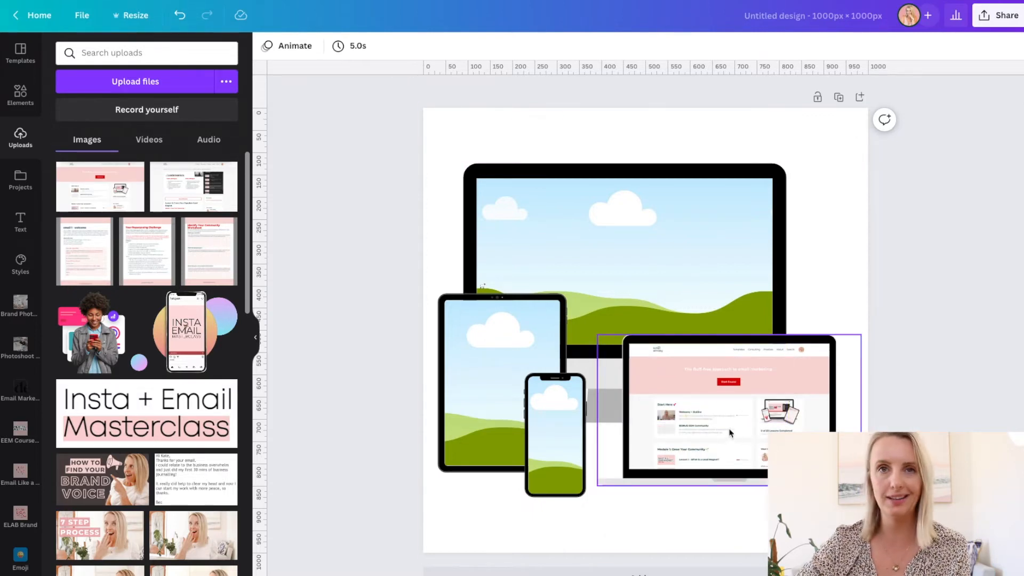
click(372, 307)
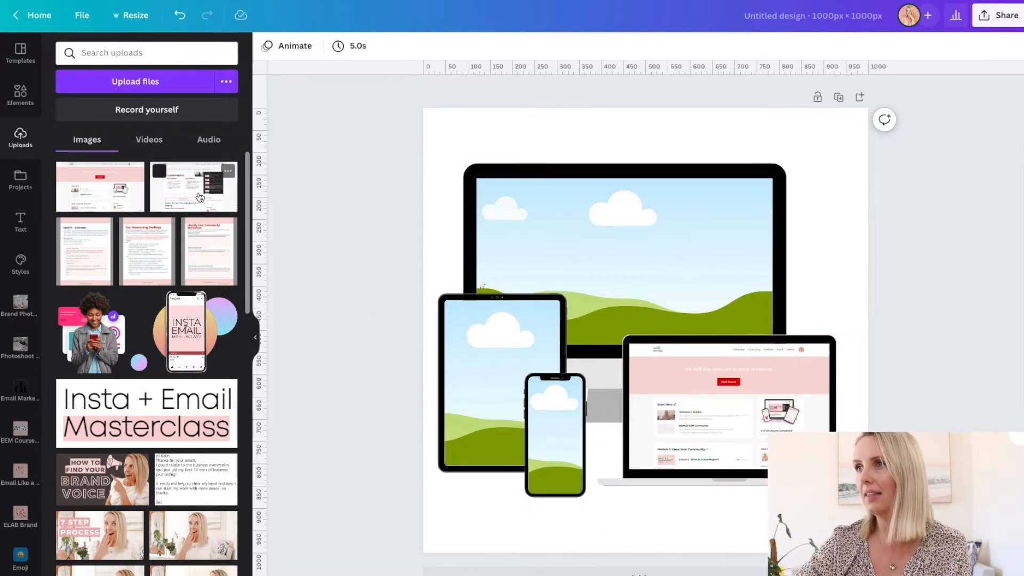
drag(198, 193, 178, 219)
drag(195, 183, 694, 421)
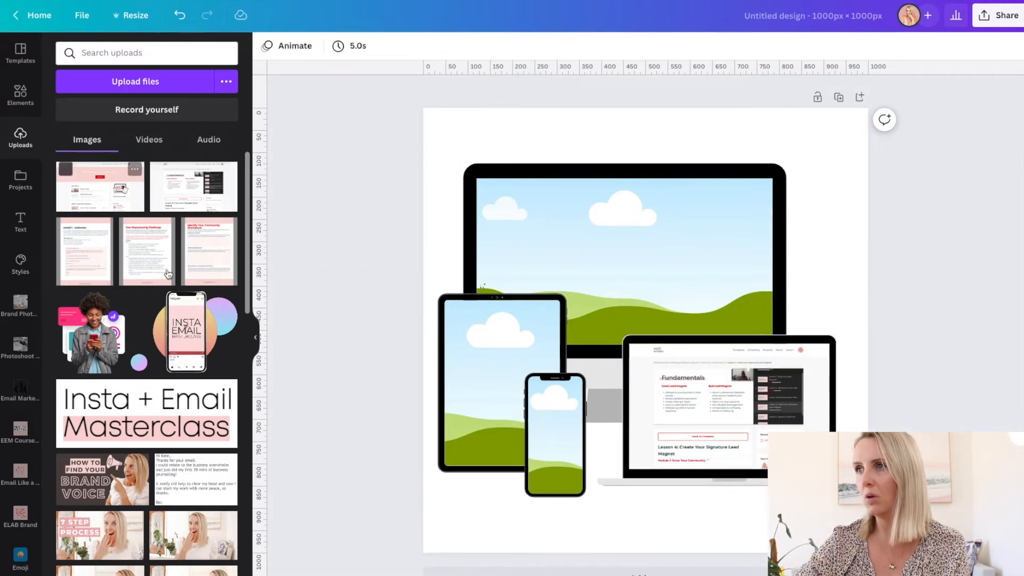
Fill the phone frame with the Repurposing Challenge page and the tablet frame with the "email 1 - welcome" page
drag(162, 275, 545, 431)
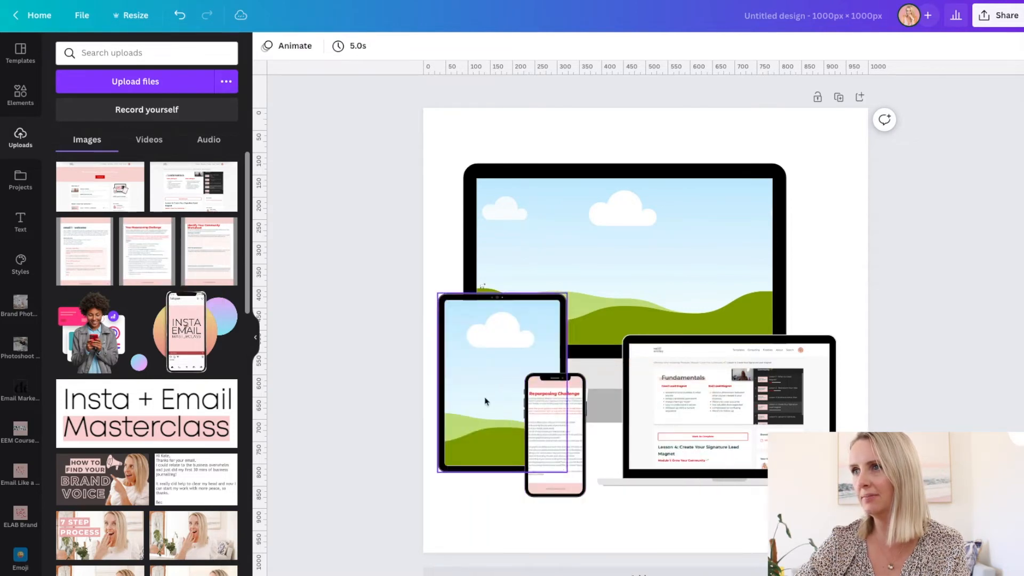
drag(83, 255, 502, 381)
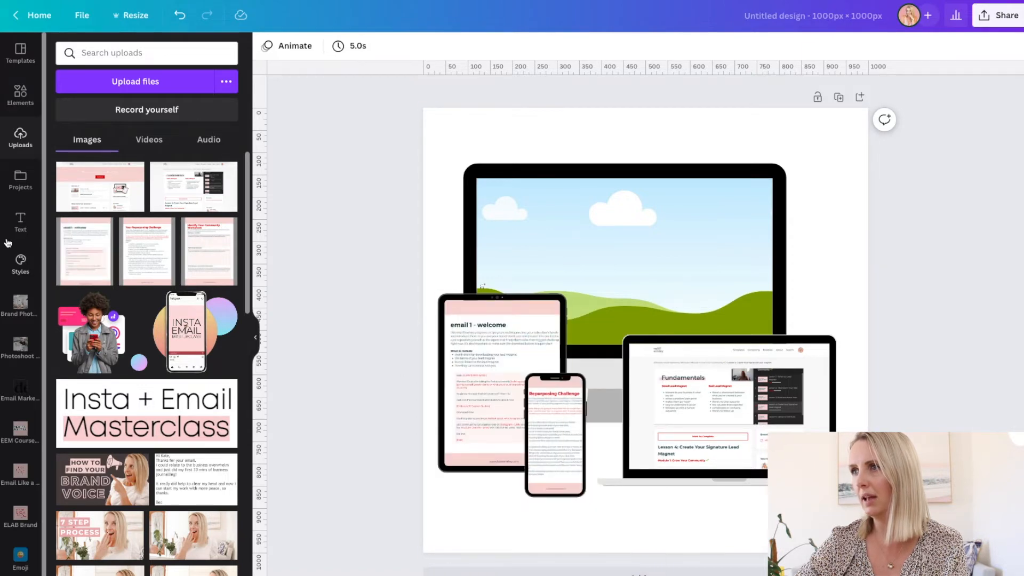
Replace the phone's image with the "Identify Your Community Worksheet" page and shift it sideways so the start of its heading fits the frame
drag(522, 394, 552, 435)
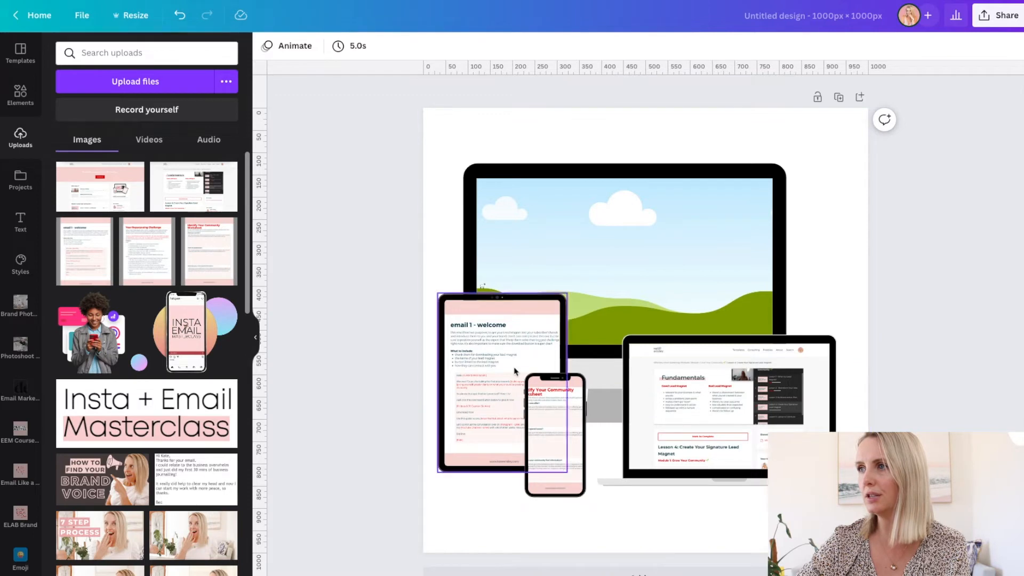
click(562, 432)
double_click(561, 427)
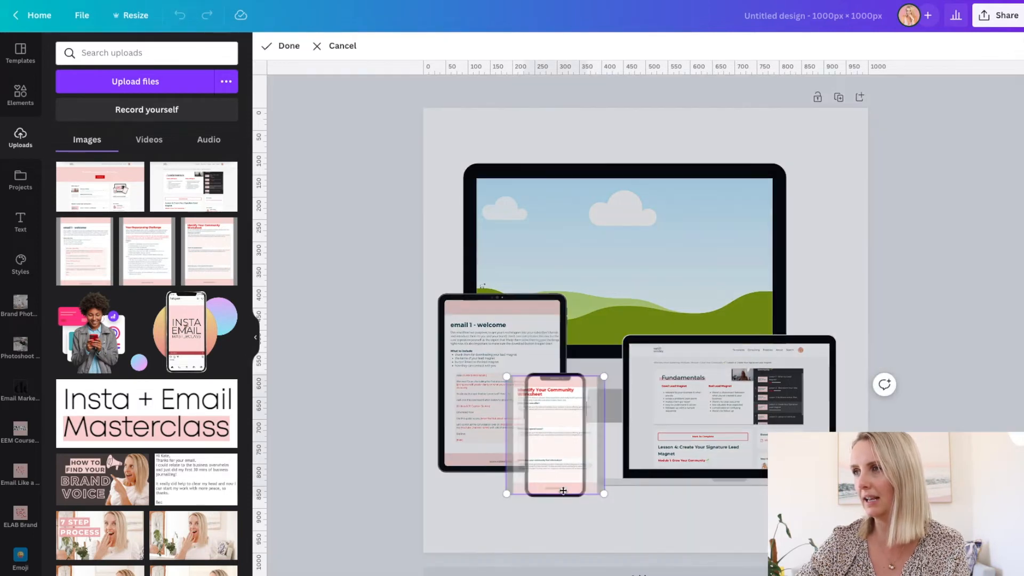
drag(556, 456, 547, 460)
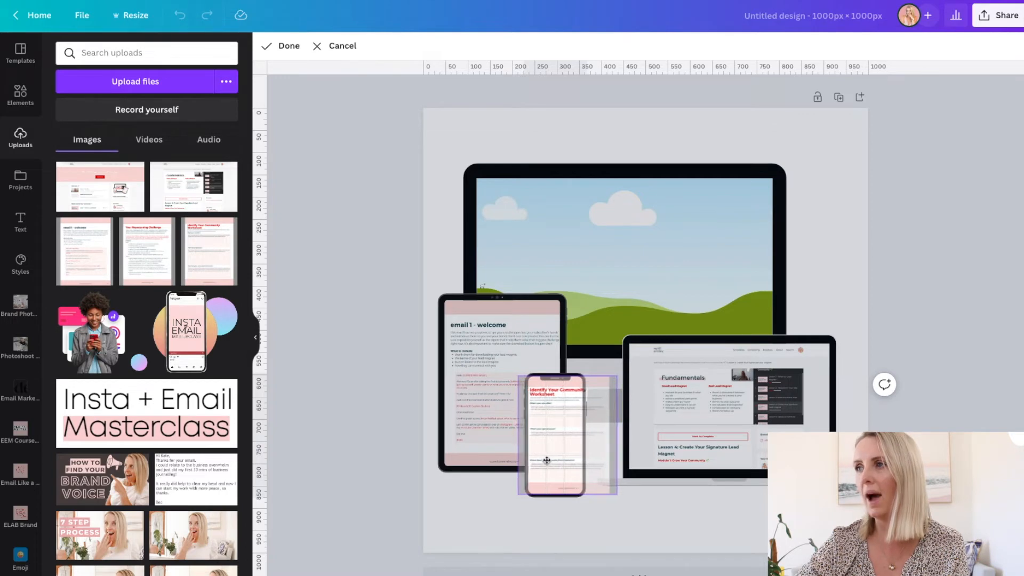
click(556, 536)
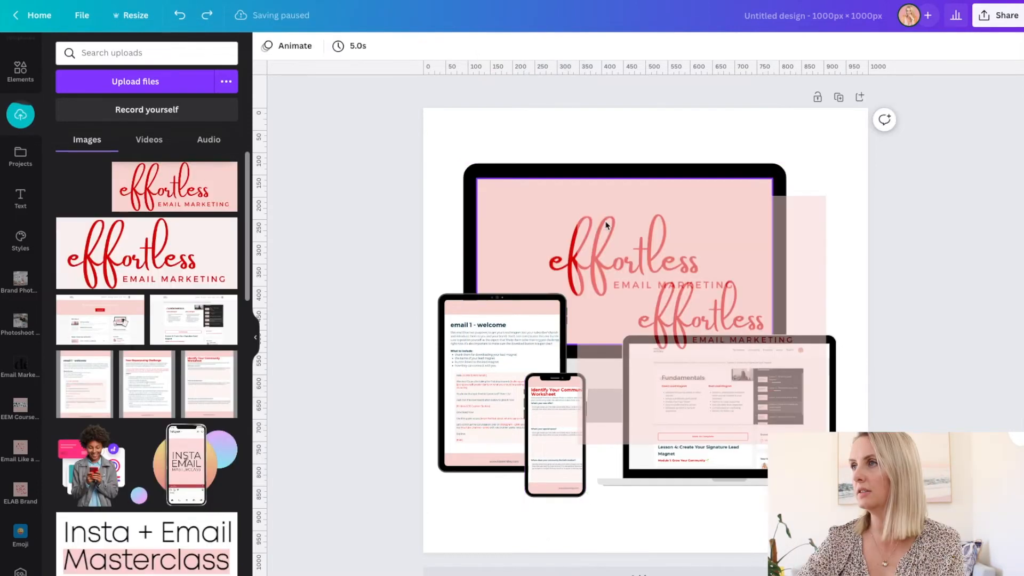
Enlarge the Effortless Email Marketing logo image inside the monitor frame, and select all the devices to center the arrangement on the canvas
double_click(608, 233)
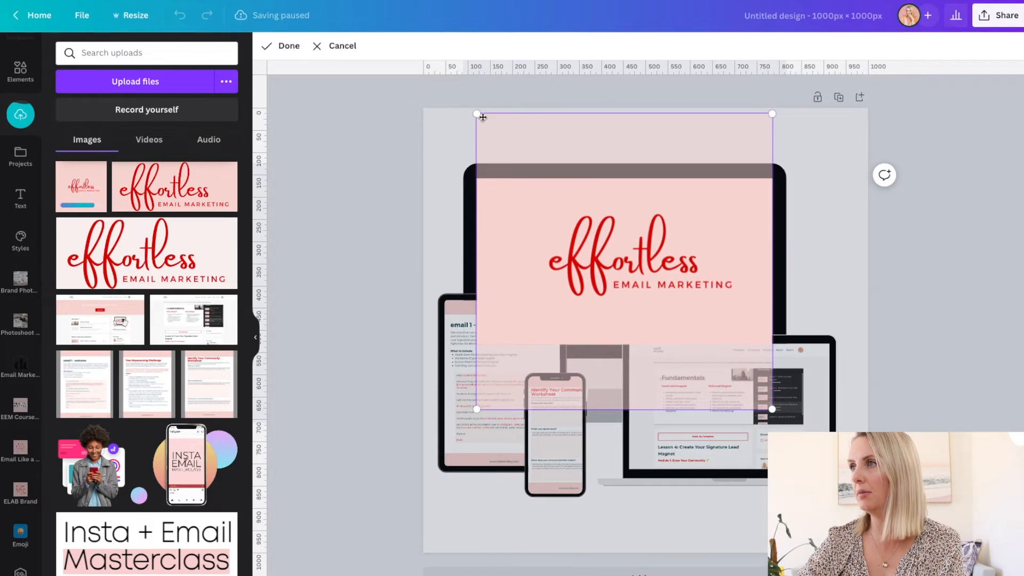
drag(476, 112, 430, 100)
drag(970, 452, 344, 168)
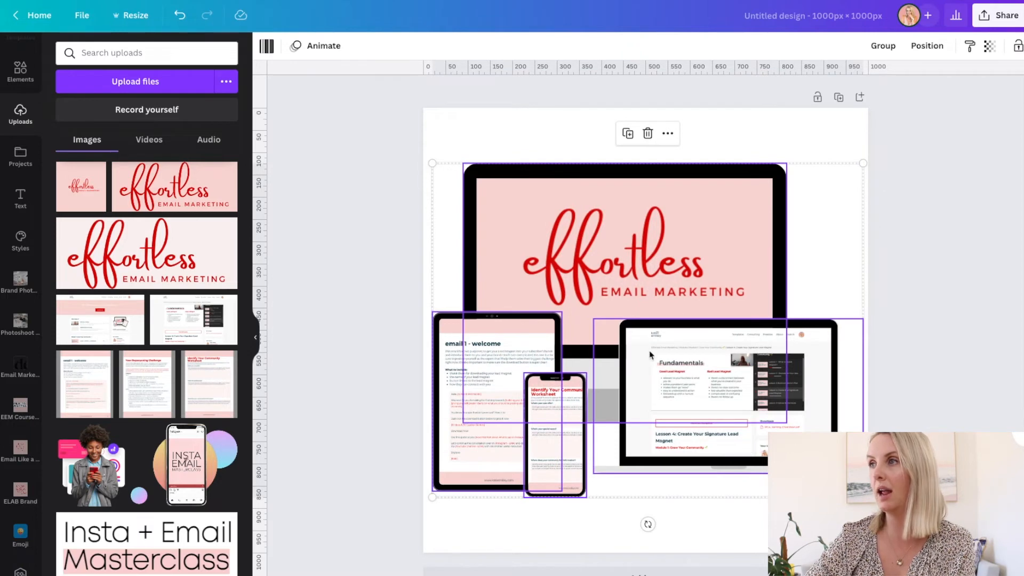
mouse_move(608, 271)
mouse_down()
mouse_move(616, 300)
mouse_move(608, 278)
mouse_up()
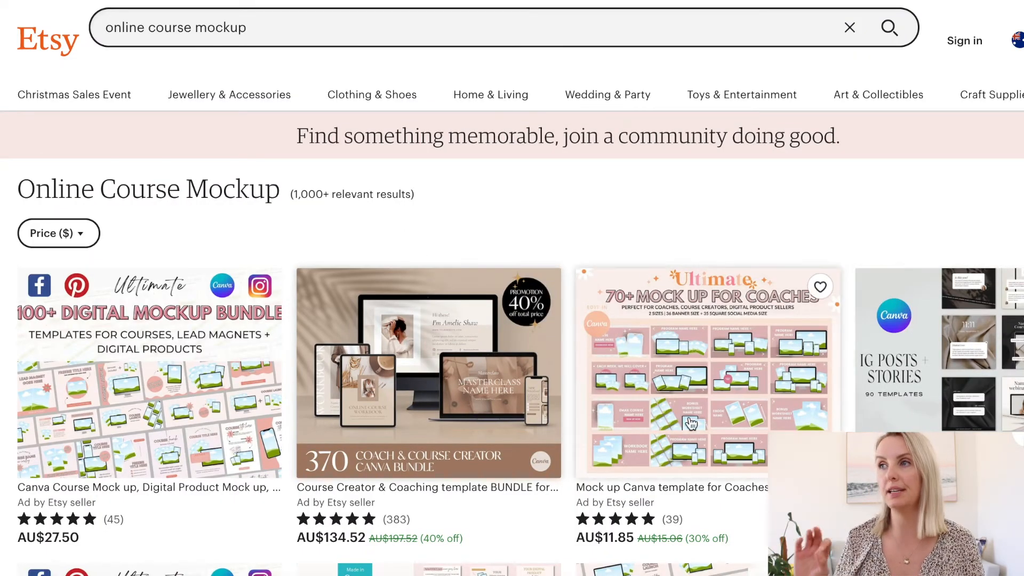
Switch to Etsy and examine the "online course mockup" Canva template listings, including the 370-piece Coach & Course Creator bundle
scroll(446, 392, down, 2)
scroll(446, 392, down, 10)
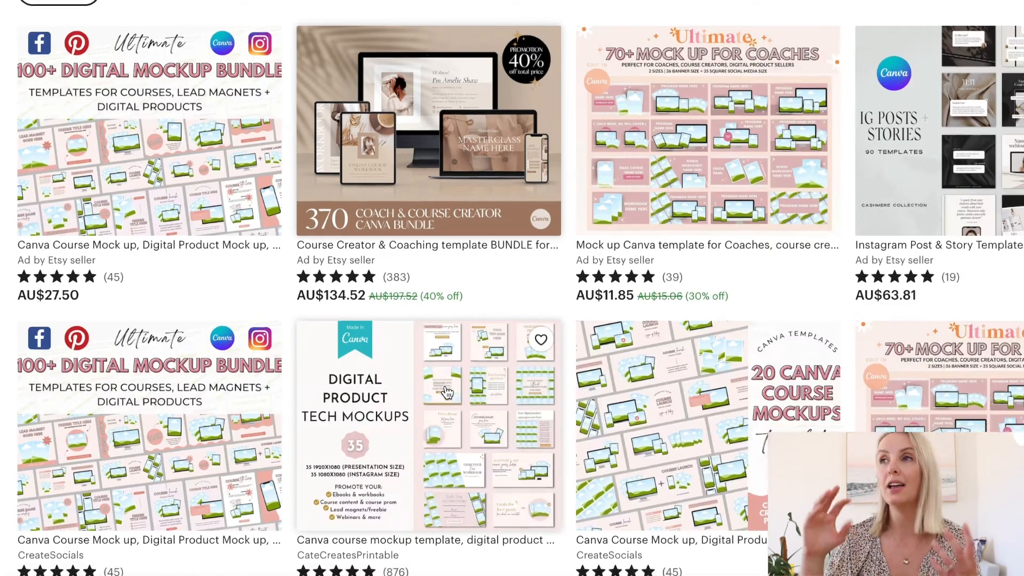
scroll(454, 392, down, 3)
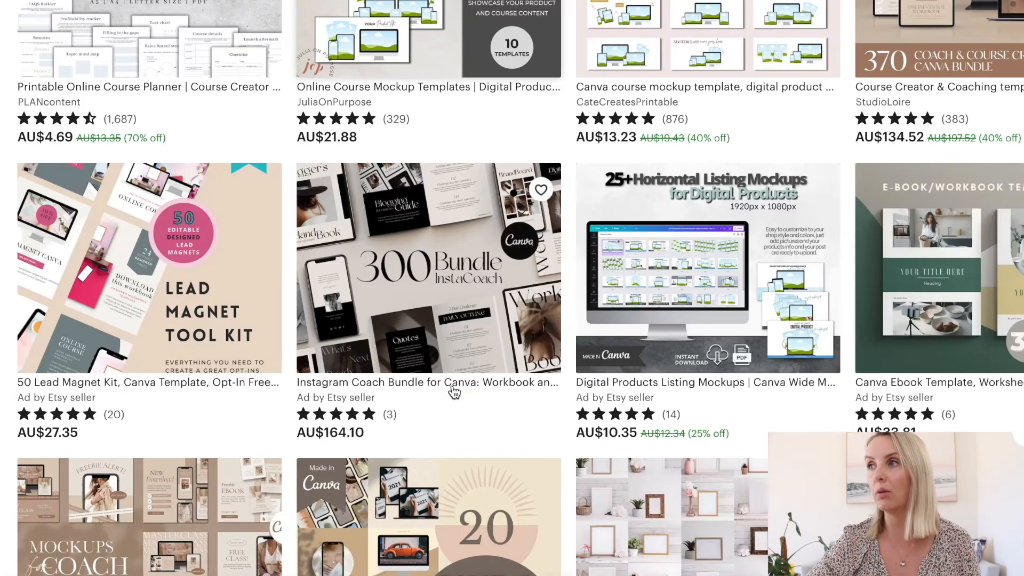
scroll(454, 392, up, 6)
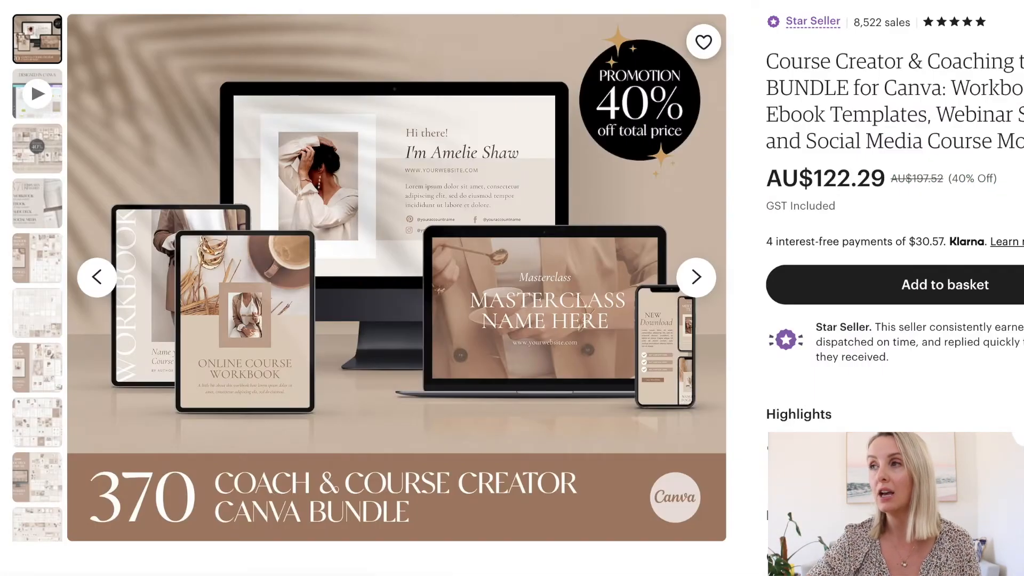
scroll(512, 288, down, 1)
scroll(543, 351, down, 1)
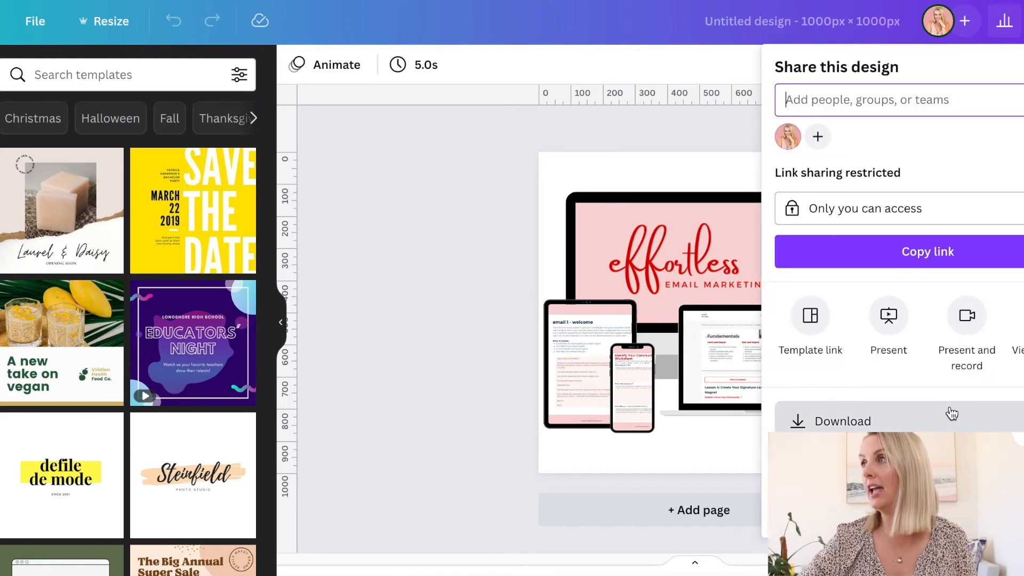
Download the Canva mockup design as a 1,000 × 1,000 px PNG with a transparent background
click(950, 406)
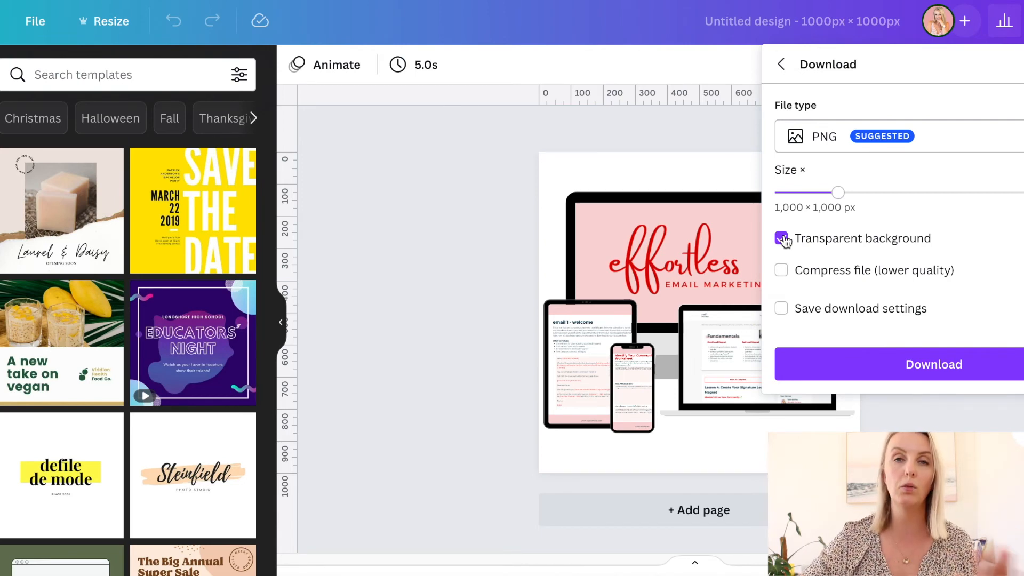
click(939, 375)
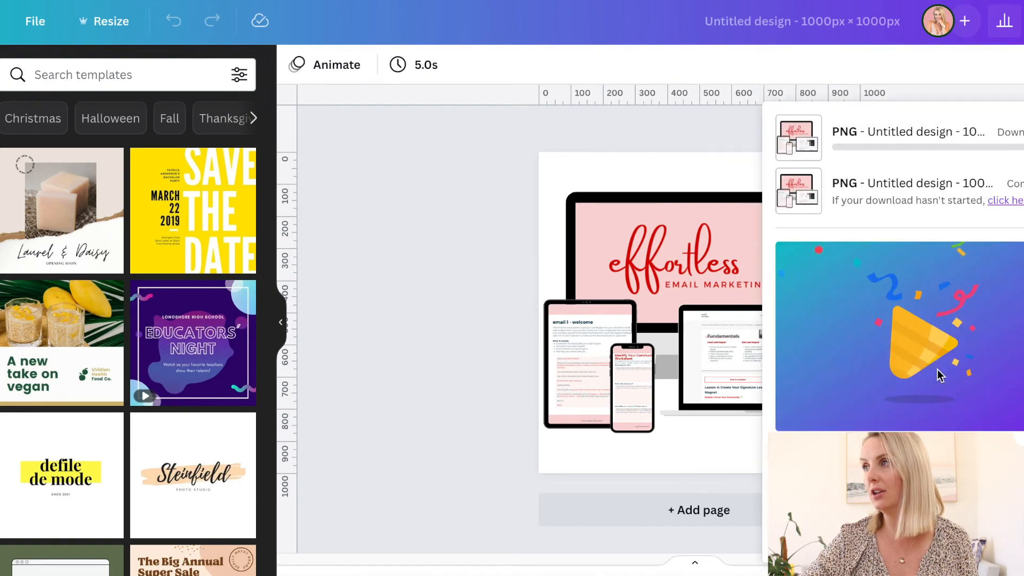